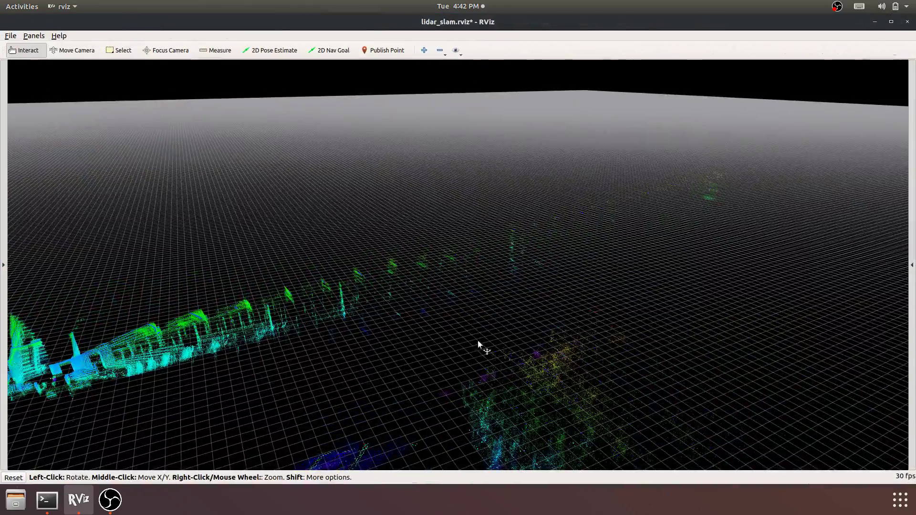
Examine the lidar point cloud from several angles and distances, focusing on the world, odometry and base frames at the start of the corridor.
{"action": "scroll", "coordinate": [499, 389], "scroll_direction": "down", "scroll_amount": 8}
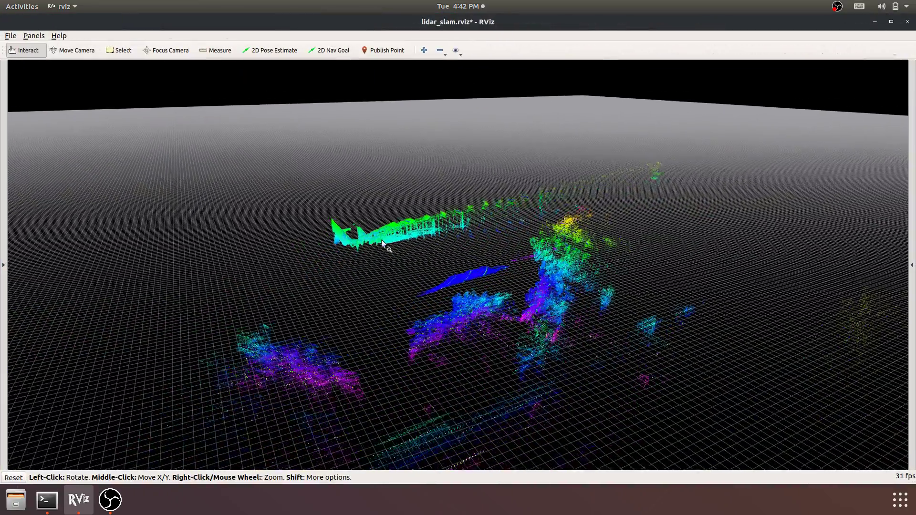
{"action": "left_click_drag", "start_coordinate": [382, 243], "coordinate": [507, 244]}
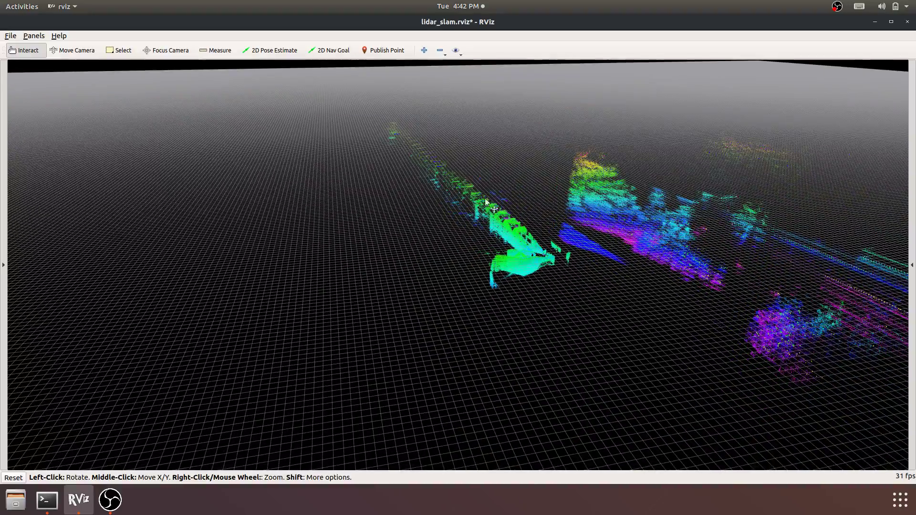
{"action": "scroll", "coordinate": [515, 246], "scroll_direction": "up", "scroll_amount": 6}
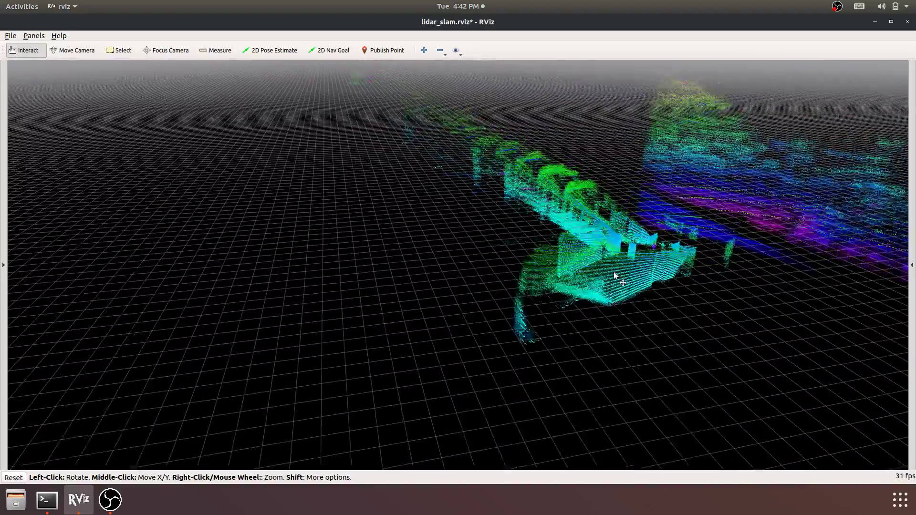
{"action": "scroll", "coordinate": [498, 308], "scroll_direction": "up", "scroll_amount": 10}
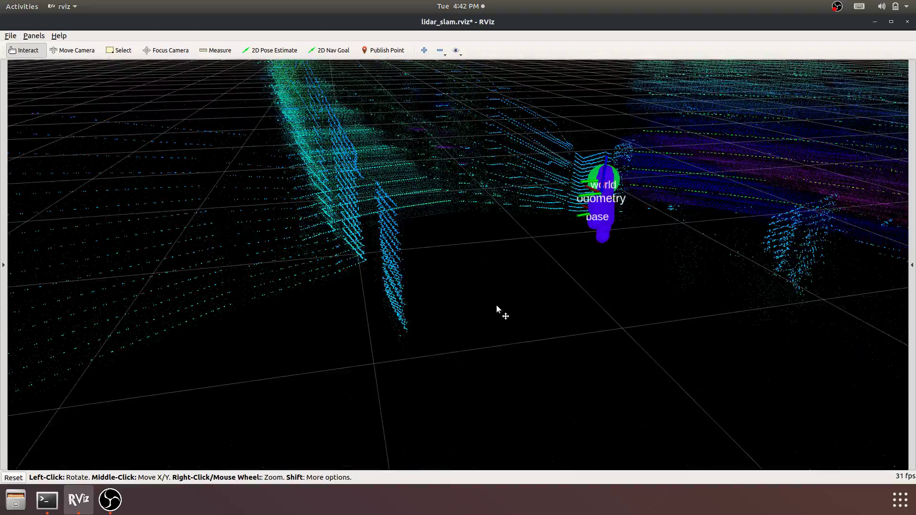
{"action": "scroll", "coordinate": [484, 319], "scroll_direction": "down", "scroll_amount": 10}
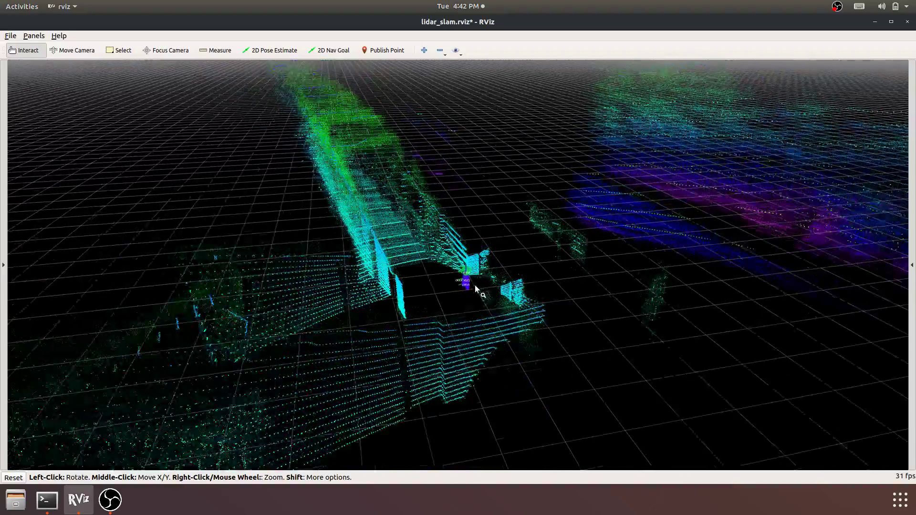
{"action": "scroll", "coordinate": [475, 286], "scroll_direction": "up", "scroll_amount": 5}
{"action": "middle_click_drag", "start_coordinate": [498, 289], "coordinate": [456, 219]}
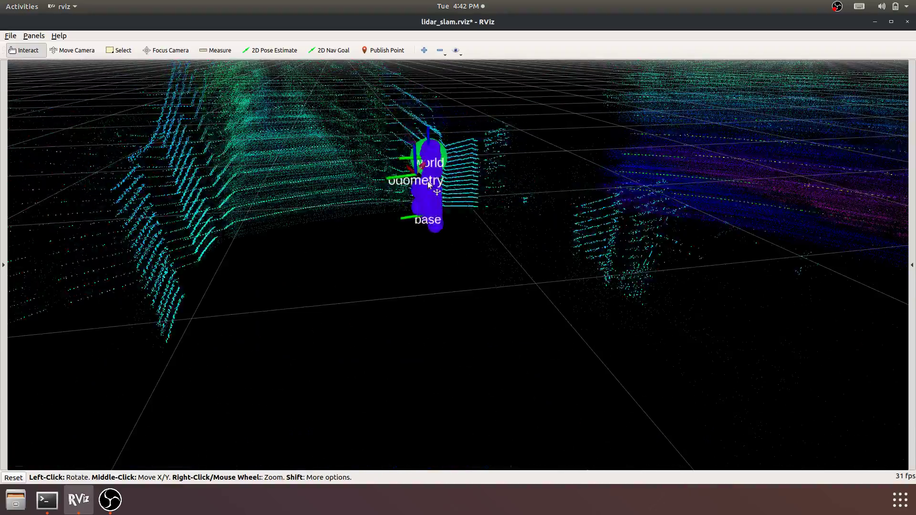
{"action": "right_click_drag", "start_coordinate": [431, 181], "coordinate": [448, 246]}
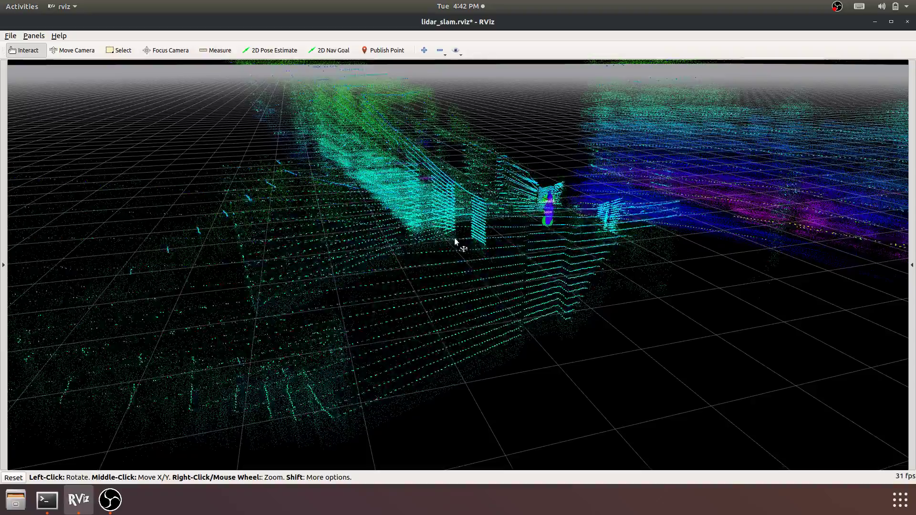
{"action": "left_click_drag", "start_coordinate": [645, 204], "coordinate": [634, 209]}
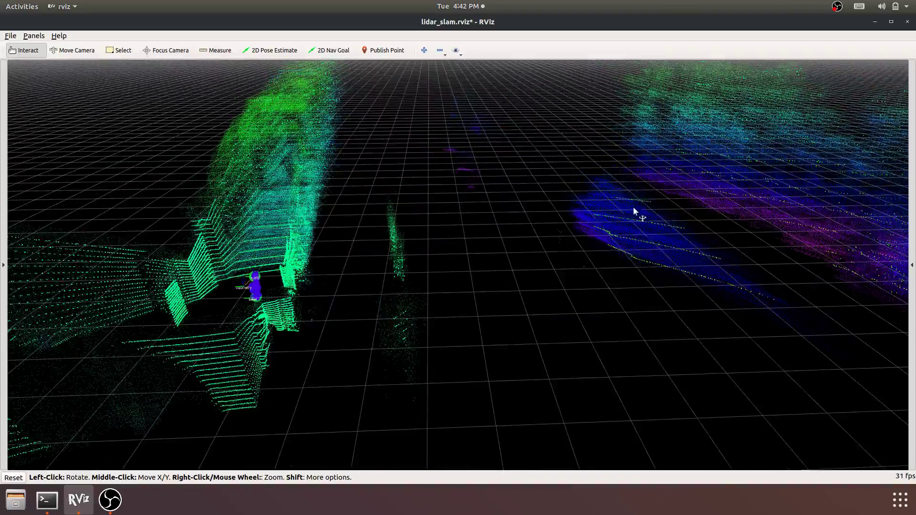
{"action": "scroll", "coordinate": [719, 196], "scroll_direction": "down", "scroll_amount": 2}
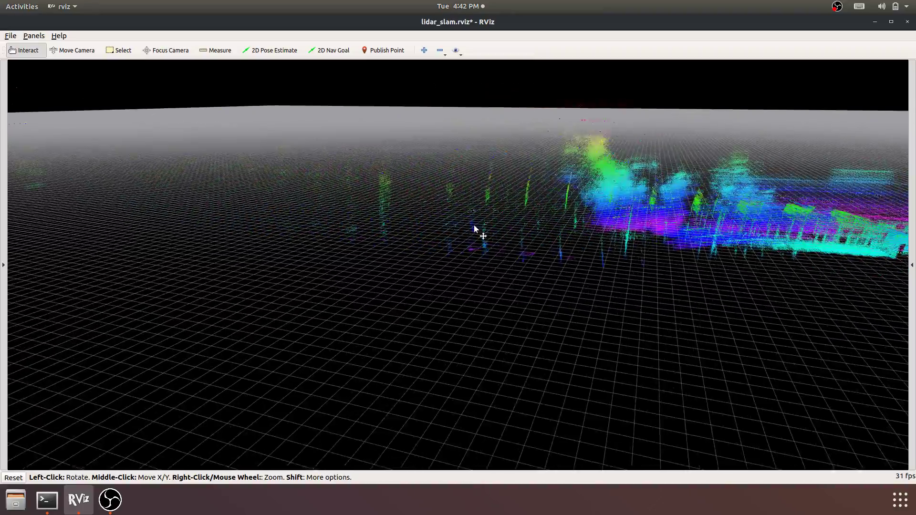
{"action": "middle_click_drag", "start_coordinate": [347, 250], "coordinate": [321, 259]}
{"action": "left_click_drag", "start_coordinate": [729, 219], "coordinate": [706, 241]}
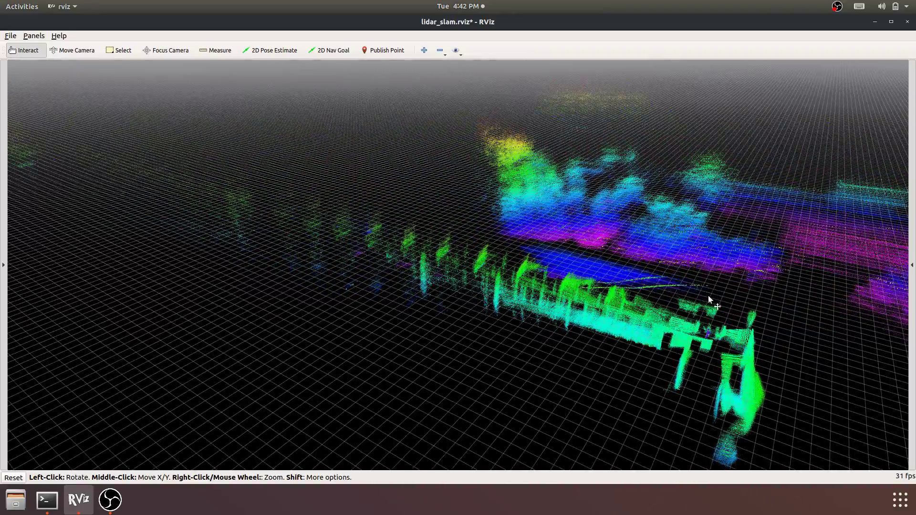
{"action": "middle_click_drag", "start_coordinate": [708, 296], "coordinate": [535, 243]}
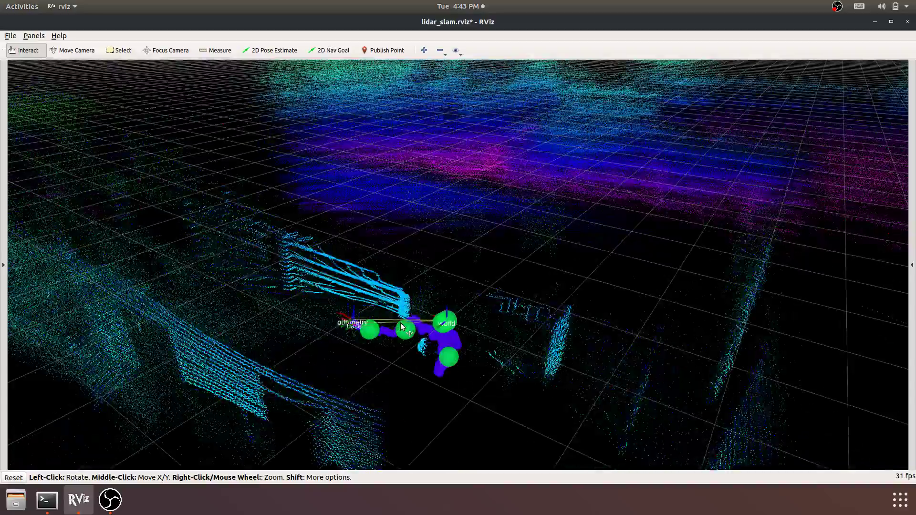
Inspect the whole point cloud map from above, focusing on the corridor and its corner near the start of the trajectory.
{"action": "scroll", "coordinate": [423, 327], "scroll_direction": "down", "scroll_amount": 18}
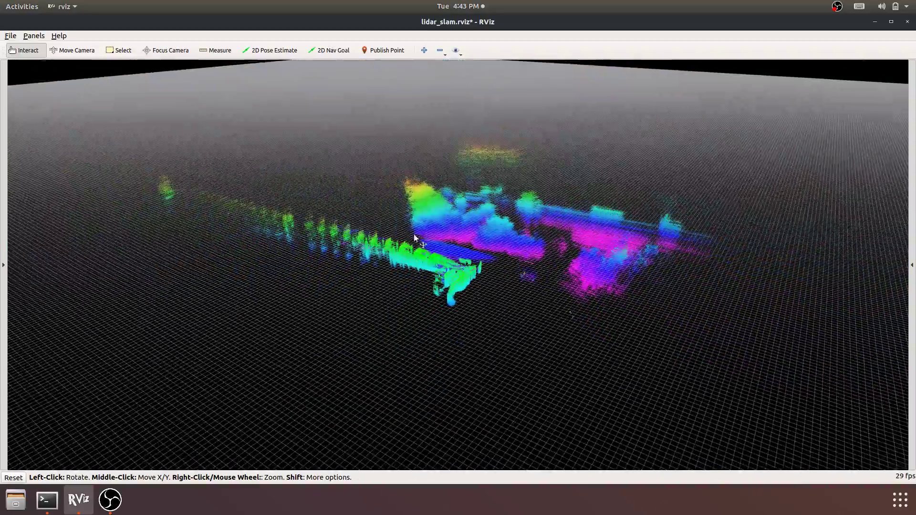
{"action": "left_click_drag", "start_coordinate": [414, 234], "coordinate": [450, 324]}
{"action": "scroll", "coordinate": [448, 333], "scroll_direction": "up", "scroll_amount": 6}
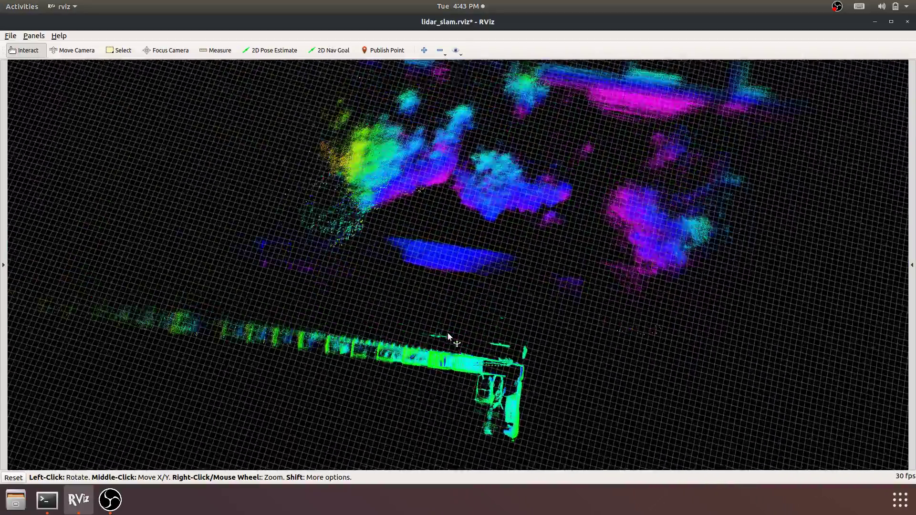
{"action": "middle_click_drag", "start_coordinate": [438, 348], "coordinate": [466, 323]}
{"action": "scroll", "coordinate": [457, 348], "scroll_direction": "up", "scroll_amount": 6}
{"action": "middle_click_drag", "start_coordinate": [450, 394], "coordinate": [425, 326]}
{"action": "left_click_drag", "start_coordinate": [426, 327], "coordinate": [509, 344]}
{"action": "left_click_drag", "start_coordinate": [418, 351], "coordinate": [471, 289]}
{"action": "middle_click_drag", "start_coordinate": [477, 239], "coordinate": [494, 305]}
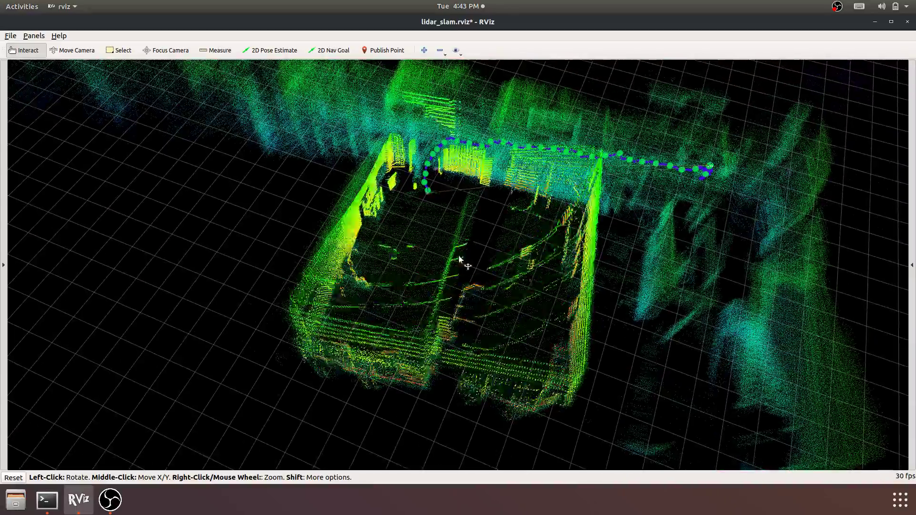
Examine the trajectory where it enters the first side room and returns to the corridor, from above and at an angle.
{"action": "scroll", "coordinate": [459, 257], "scroll_direction": "up", "scroll_amount": 2}
{"action": "left_click_drag", "start_coordinate": [453, 287], "coordinate": [467, 294]}
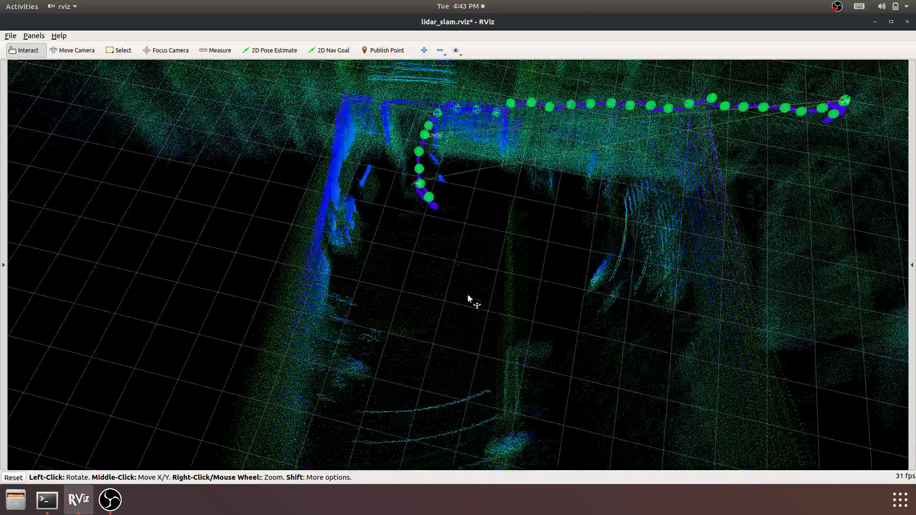
{"action": "left_click_drag", "start_coordinate": [443, 185], "coordinate": [456, 205]}
{"action": "left_click_drag", "start_coordinate": [452, 280], "coordinate": [476, 271]}
{"action": "scroll", "coordinate": [470, 247], "scroll_direction": "up", "scroll_amount": 5}
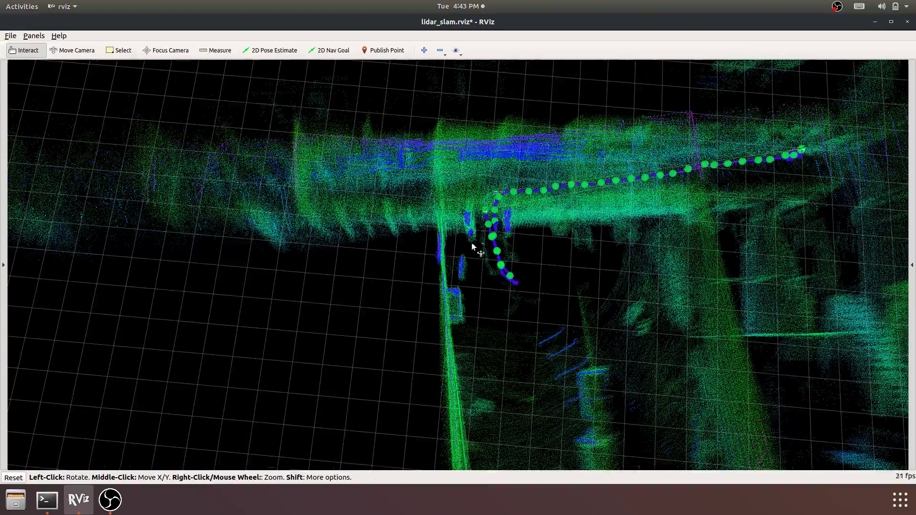
{"action": "middle_click_drag", "start_coordinate": [483, 204], "coordinate": [497, 247]}
{"action": "scroll", "coordinate": [504, 250], "scroll_direction": "up", "scroll_amount": 2}
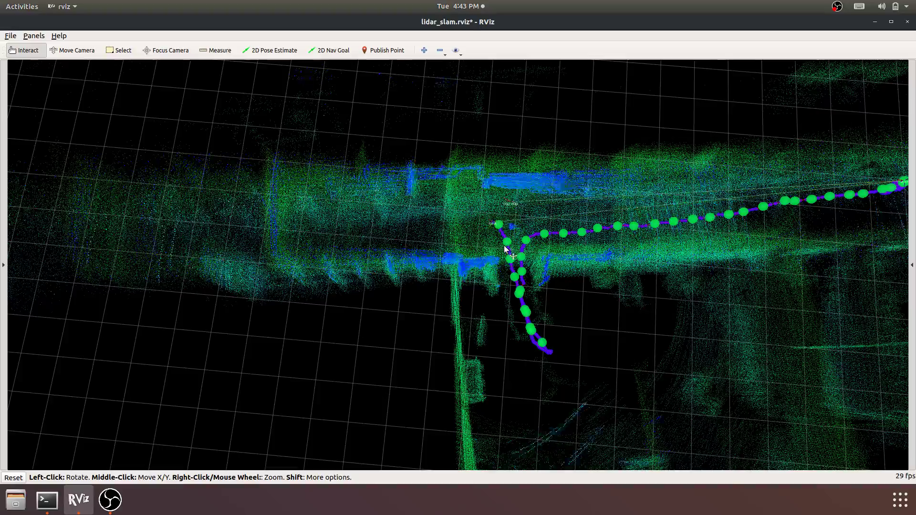
{"action": "scroll", "coordinate": [439, 245], "scroll_direction": "down", "scroll_amount": 3}
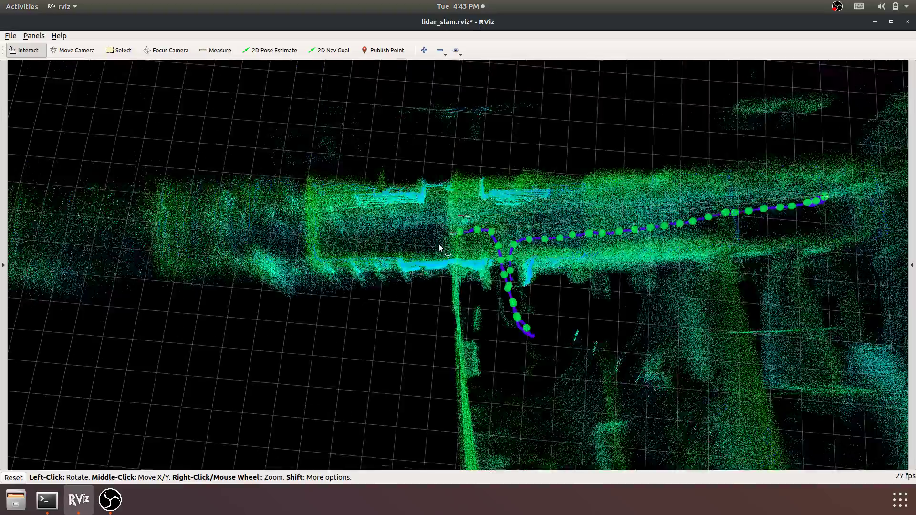
{"action": "middle_click_drag", "start_coordinate": [432, 287], "coordinate": [458, 255]}
{"action": "left_click_drag", "start_coordinate": [457, 258], "coordinate": [477, 210]}
{"action": "left_click_drag", "start_coordinate": [362, 159], "coordinate": [443, 234]}
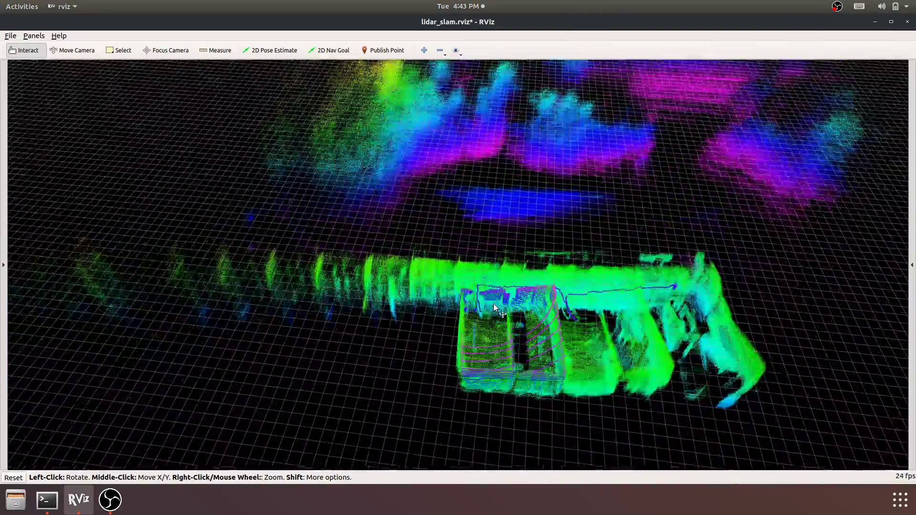
Inspect the side rooms being mapped along the corridor and the trajectory's loops through their doorways.
{"action": "scroll", "coordinate": [496, 319], "scroll_direction": "up", "scroll_amount": 3}
{"action": "middle_click_drag", "start_coordinate": [499, 329], "coordinate": [487, 299]}
{"action": "scroll", "coordinate": [493, 307], "scroll_direction": "up", "scroll_amount": 3}
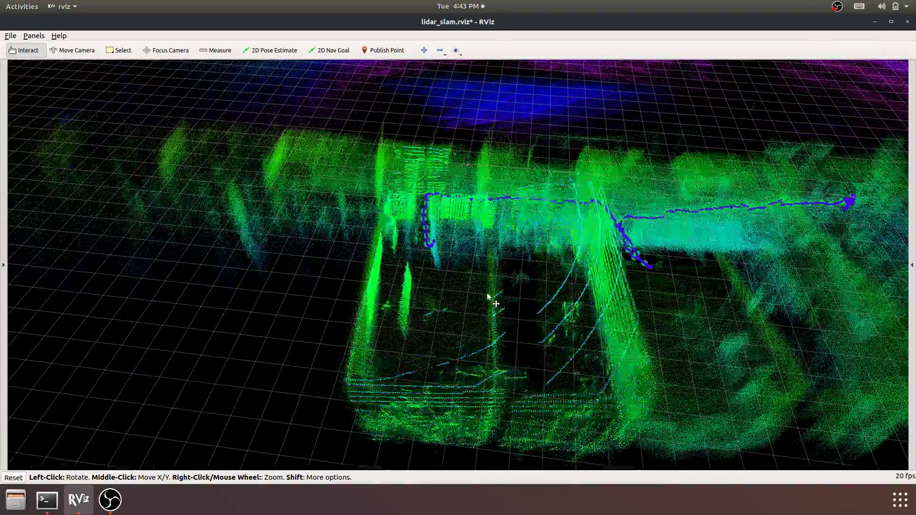
{"action": "scroll", "coordinate": [475, 245], "scroll_direction": "up", "scroll_amount": 10}
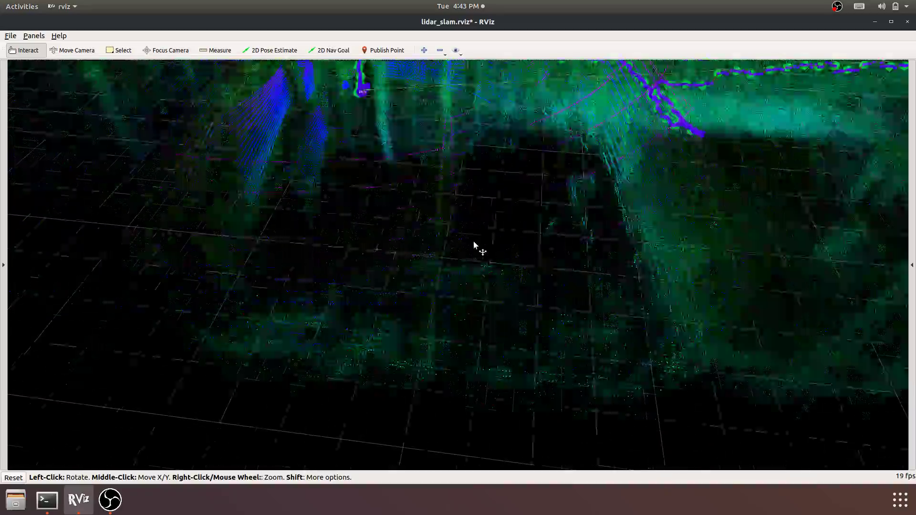
{"action": "scroll", "coordinate": [474, 241], "scroll_direction": "down", "scroll_amount": 3}
{"action": "middle_click_drag", "start_coordinate": [429, 168], "coordinate": [432, 199]}
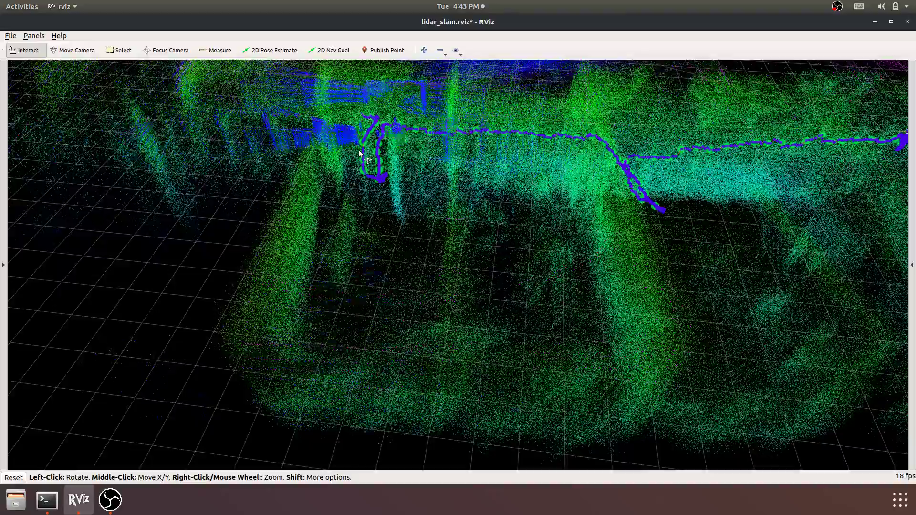
{"action": "middle_click_drag", "start_coordinate": [359, 151], "coordinate": [425, 213]}
{"action": "scroll", "coordinate": [425, 212], "scroll_direction": "down", "scroll_amount": 2}
{"action": "left_click_drag", "start_coordinate": [377, 298], "coordinate": [430, 286]}
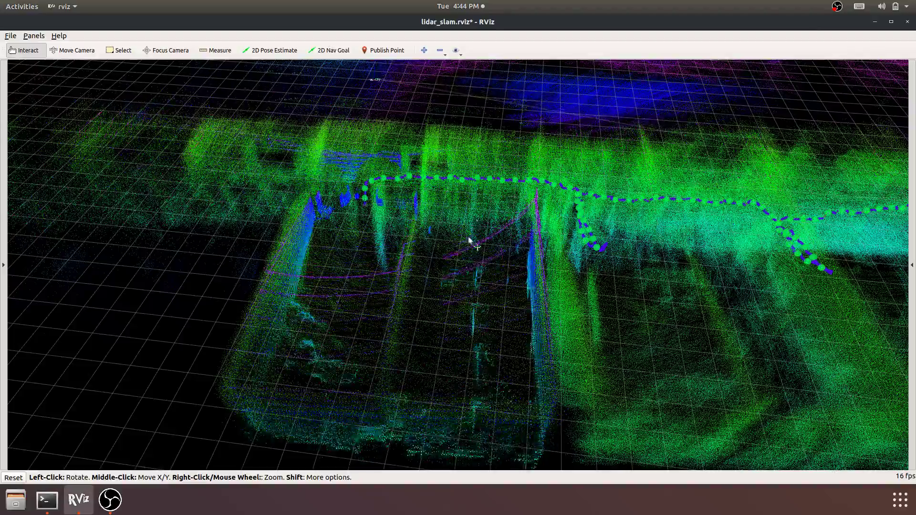
{"action": "left_click_drag", "start_coordinate": [470, 242], "coordinate": [551, 273]}
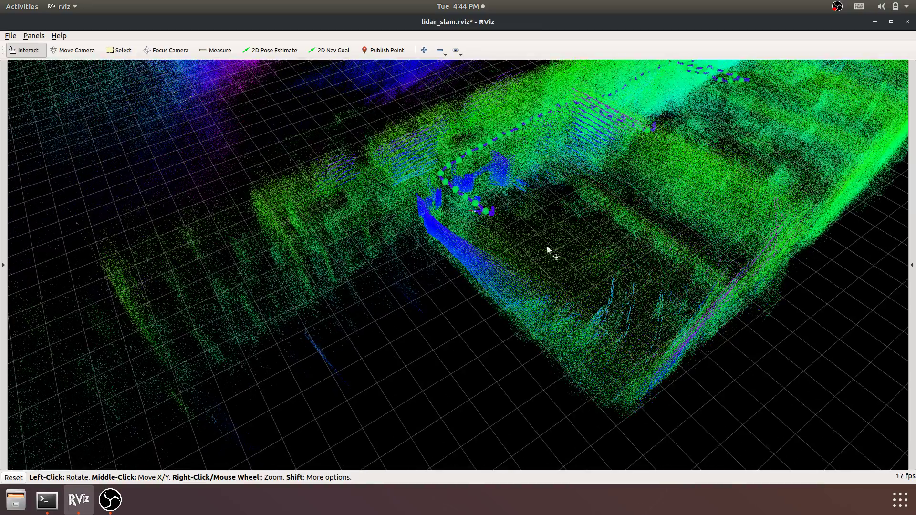
{"action": "left_click_drag", "start_coordinate": [511, 225], "coordinate": [482, 226]}
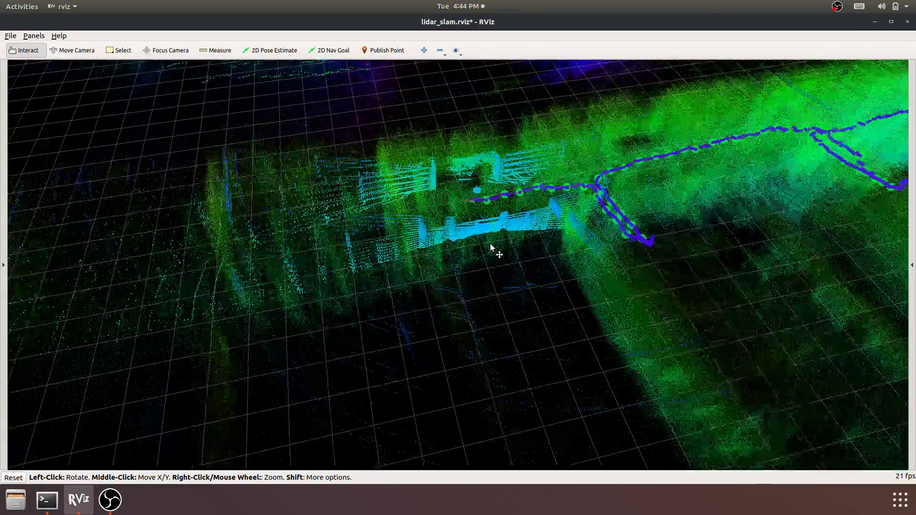
Review the mapped rooms and trace the trajectory along the corridor from the earlier doorways to the current scan.
{"action": "scroll", "coordinate": [534, 236], "scroll_direction": "down", "scroll_amount": 4}
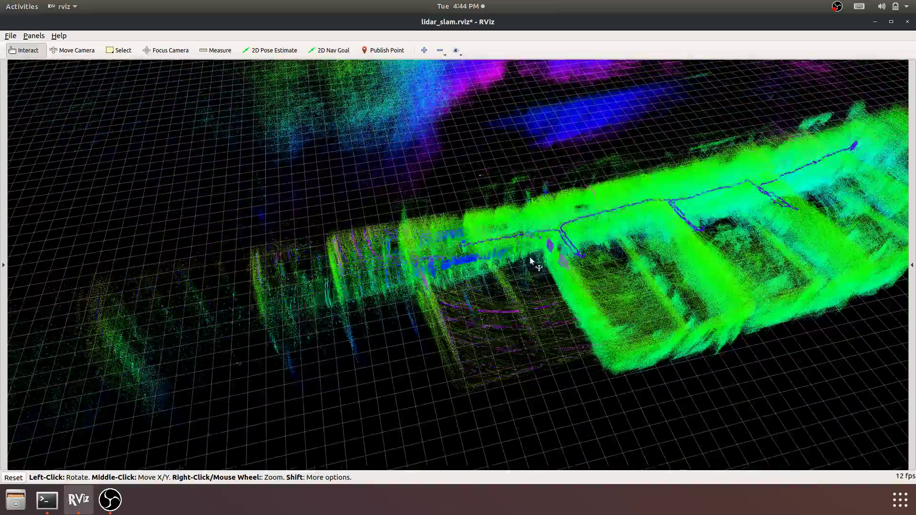
{"action": "left_click_drag", "start_coordinate": [532, 281], "coordinate": [650, 261]}
{"action": "middle_click_drag", "start_coordinate": [649, 262], "coordinate": [406, 120]}
{"action": "right_click_drag", "start_coordinate": [593, 328], "coordinate": [305, 253]}
{"action": "middle_click_drag", "start_coordinate": [243, 222], "coordinate": [420, 270]}
{"action": "scroll", "coordinate": [419, 267], "scroll_direction": "down", "scroll_amount": 9}
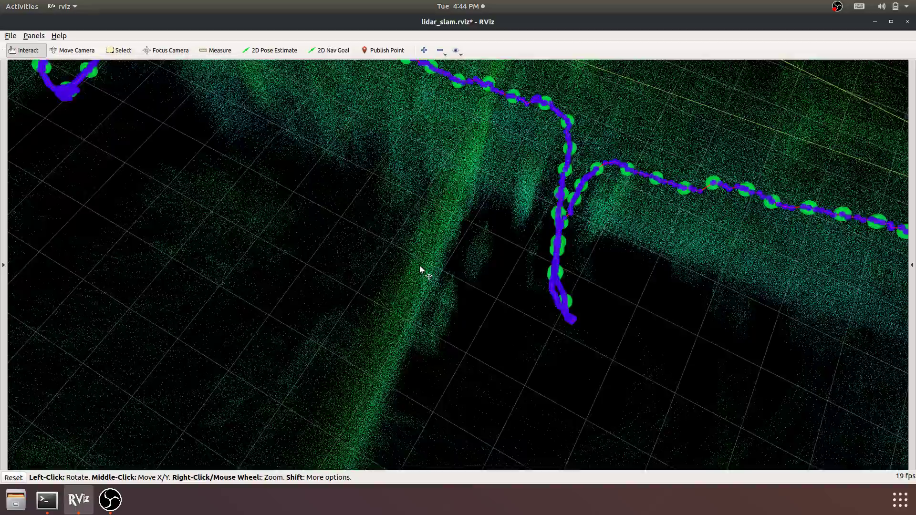
{"action": "middle_click_drag", "start_coordinate": [288, 169], "coordinate": [545, 319]}
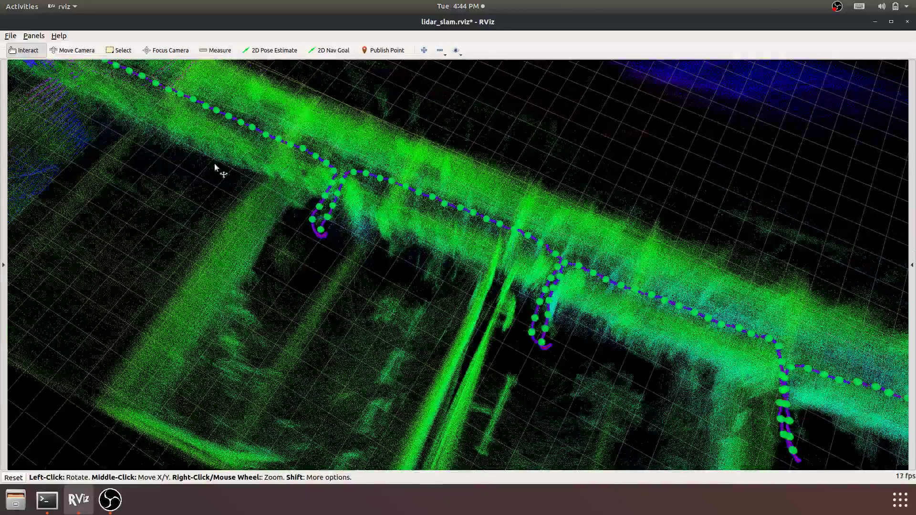
{"action": "middle_click_drag", "start_coordinate": [214, 164], "coordinate": [496, 270]}
{"action": "middle_click_drag", "start_coordinate": [321, 191], "coordinate": [385, 207]}
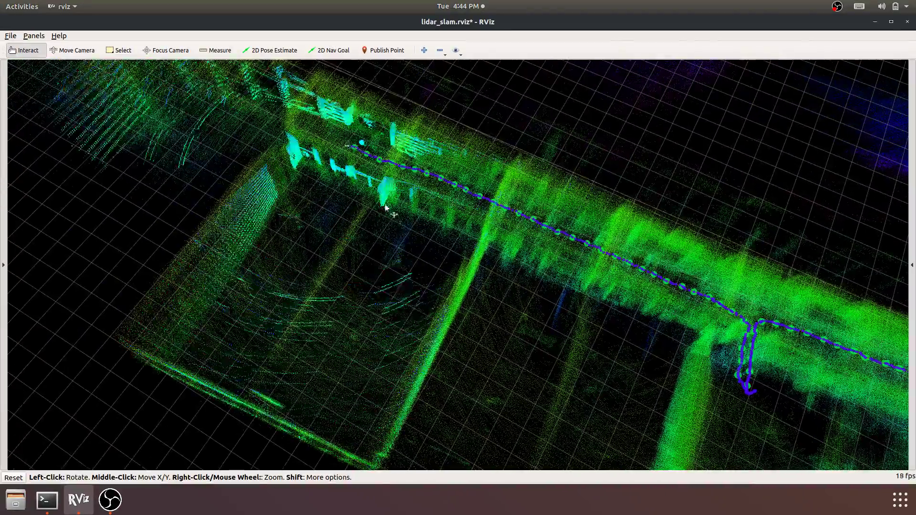
Follow the current scan toward the far end of the corridor and examine the newly mapped walls and adjoining rooms.
{"action": "middle_click_drag", "start_coordinate": [281, 235], "coordinate": [259, 157]}
{"action": "middle_click_drag", "start_coordinate": [567, 253], "coordinate": [645, 302]}
{"action": "middle_click_drag", "start_coordinate": [325, 183], "coordinate": [369, 221]}
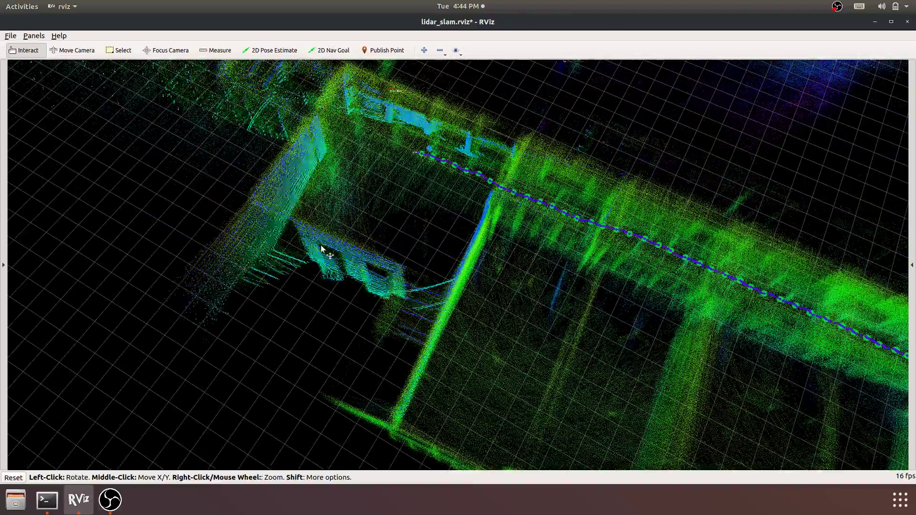
{"action": "middle_click_drag", "start_coordinate": [342, 177], "coordinate": [368, 268]}
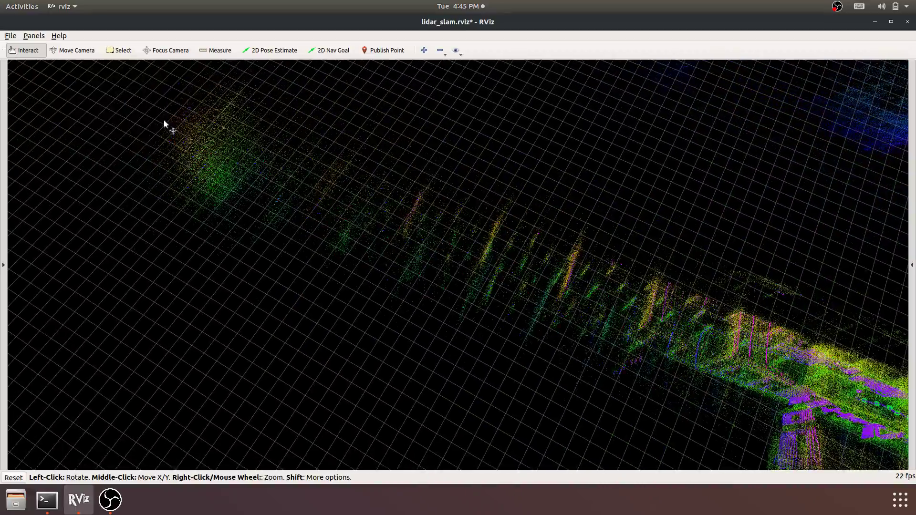
{"action": "left_click_drag", "start_coordinate": [462, 216], "coordinate": [186, 143]}
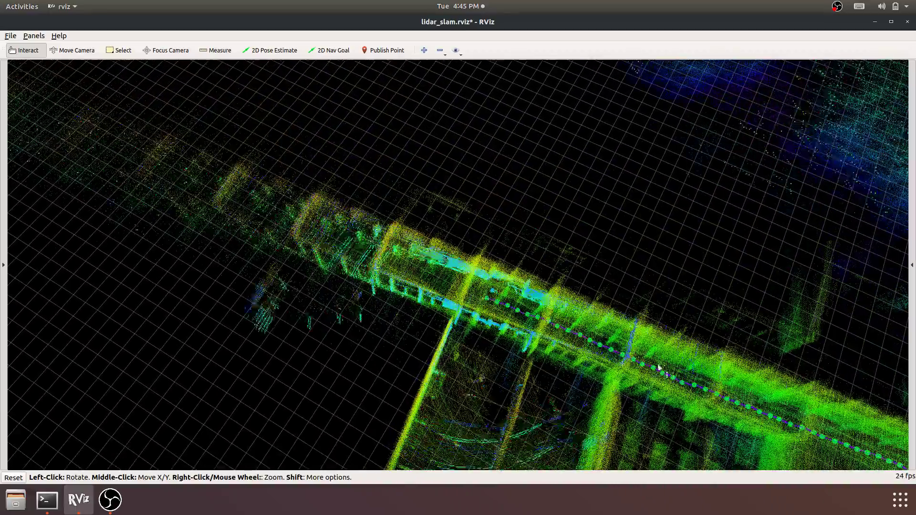
{"action": "scroll", "coordinate": [457, 292], "scroll_direction": "up", "scroll_amount": 8}
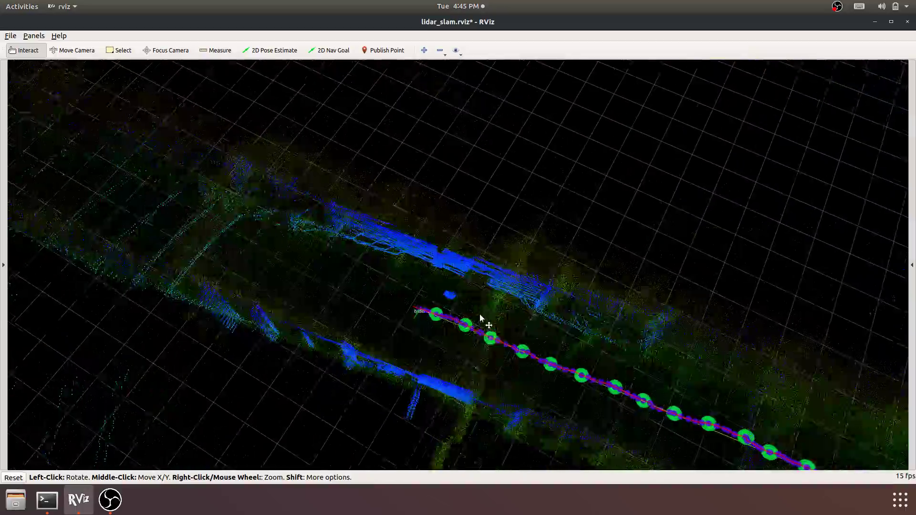
{"action": "scroll", "coordinate": [477, 316], "scroll_direction": "down", "scroll_amount": 4}
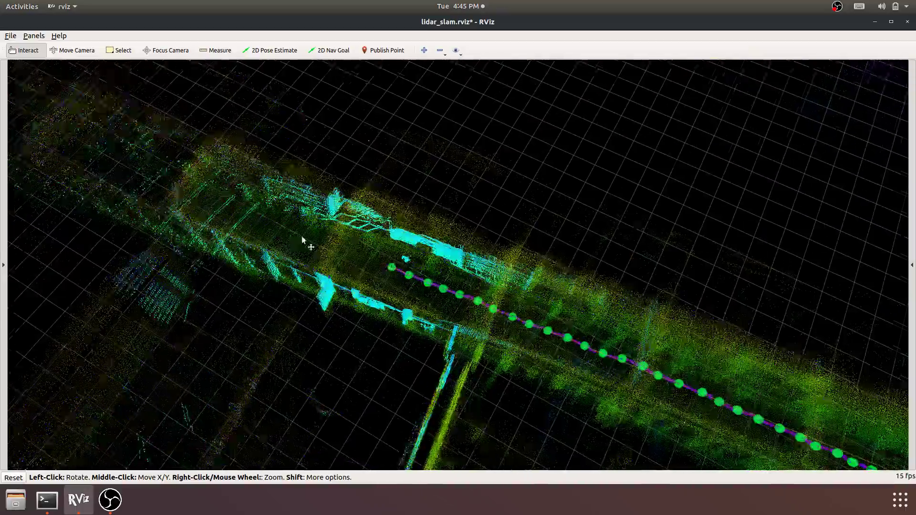
{"action": "scroll", "coordinate": [343, 239], "scroll_direction": "down", "scroll_amount": 6}
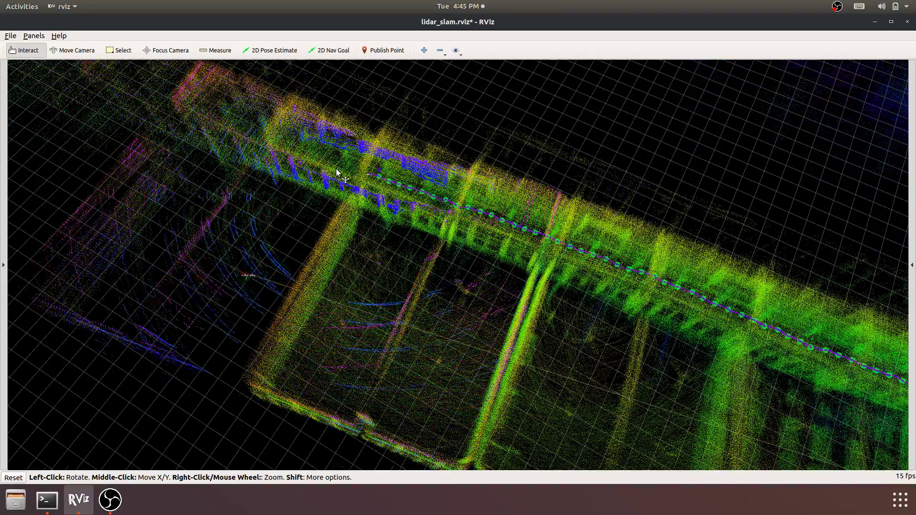
Examine the far end of the corridor and the stepped end room covered by the current scan.
{"action": "middle_click_drag", "start_coordinate": [337, 170], "coordinate": [413, 218]}
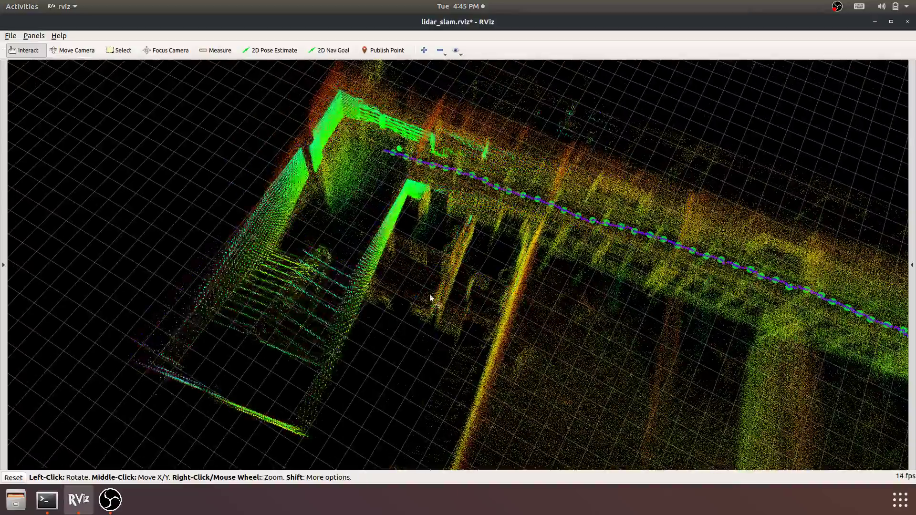
{"action": "left_click_drag", "start_coordinate": [430, 299], "coordinate": [587, 313]}
{"action": "scroll", "coordinate": [475, 296], "scroll_direction": "down", "scroll_amount": 2}
{"action": "middle_click_drag", "start_coordinate": [475, 289], "coordinate": [306, 239]}
Review the full length of the mapped building, comparing the corridor's alignment and its row of rooms from end to end.
{"action": "right_click_drag", "start_coordinate": [544, 294], "coordinate": [540, 361]}
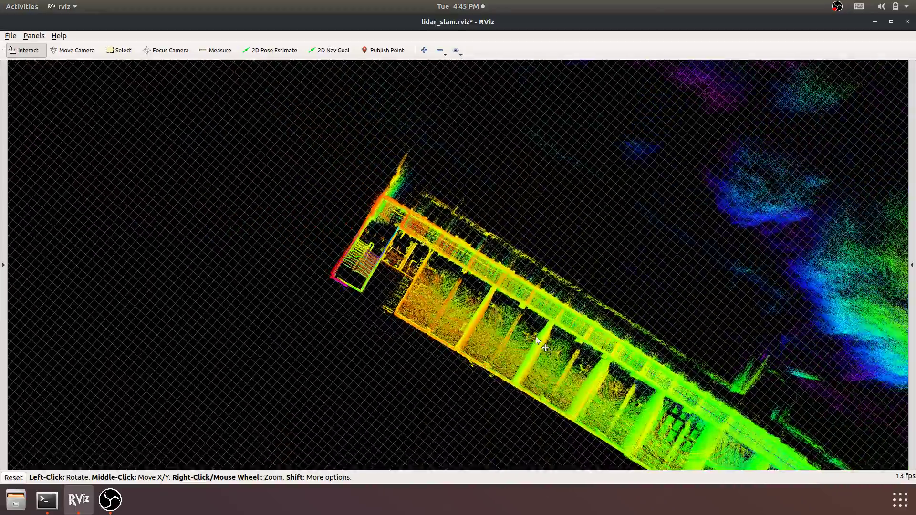
{"action": "middle_click_drag", "start_coordinate": [460, 326], "coordinate": [248, 203]}
{"action": "right_click_drag", "start_coordinate": [316, 255], "coordinate": [316, 250]}
{"action": "left_click_drag", "start_coordinate": [316, 250], "coordinate": [392, 359]}
{"action": "scroll", "coordinate": [409, 303], "scroll_direction": "up", "scroll_amount": 5}
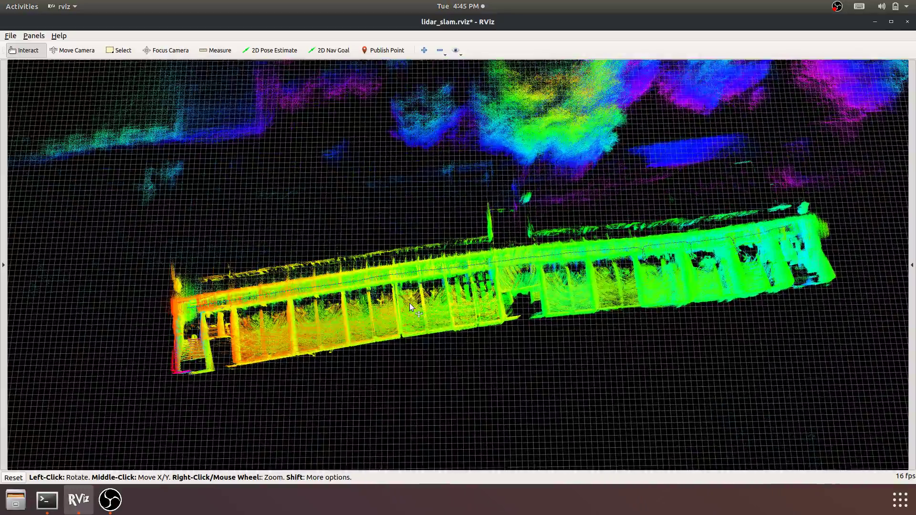
{"action": "left_click_drag", "start_coordinate": [534, 313], "coordinate": [529, 313]}
{"action": "middle_click_drag", "start_coordinate": [509, 314], "coordinate": [481, 313]}
{"action": "left_click_drag", "start_coordinate": [482, 317], "coordinate": [319, 323]}
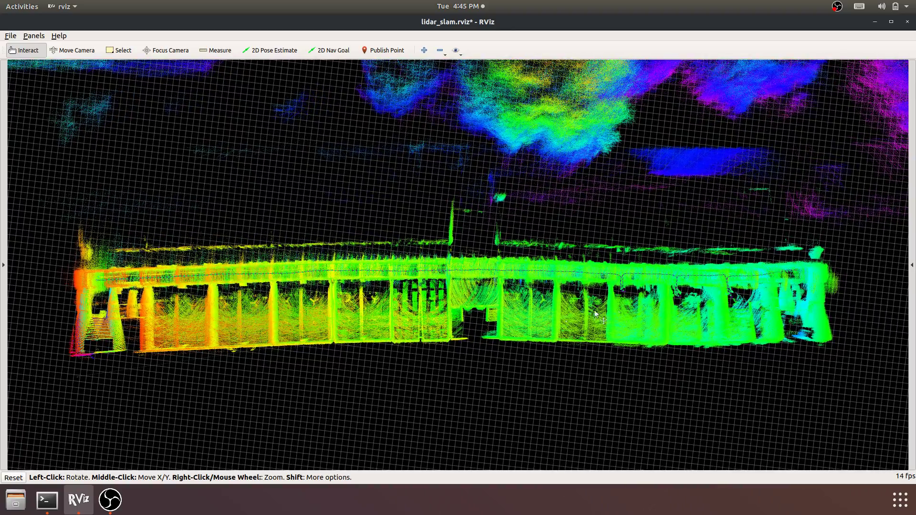
Inspect the corridor's middle section from above, including the recessed area and the rooms on either side of it.
{"action": "scroll", "coordinate": [184, 307], "scroll_direction": "up", "scroll_amount": 2}
{"action": "scroll", "coordinate": [185, 307], "scroll_direction": "down", "scroll_amount": 2}
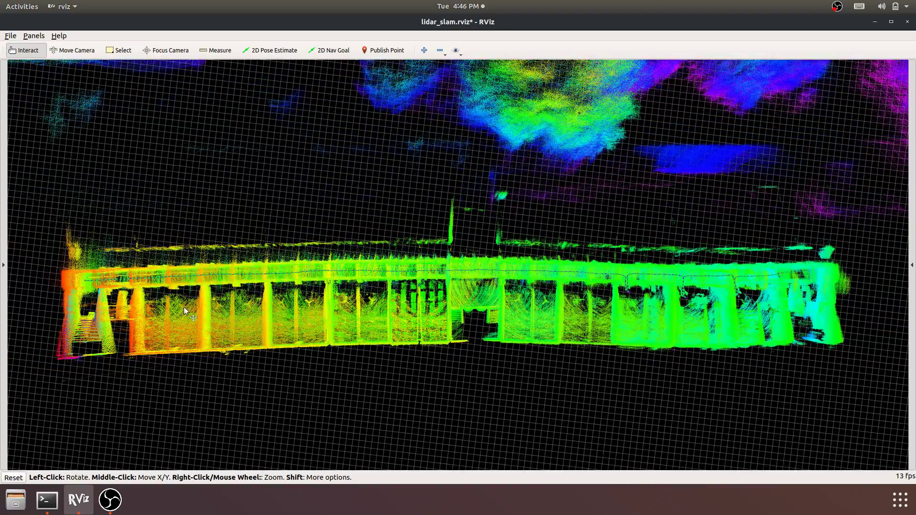
{"action": "left_click_drag", "start_coordinate": [779, 306], "coordinate": [267, 300]}
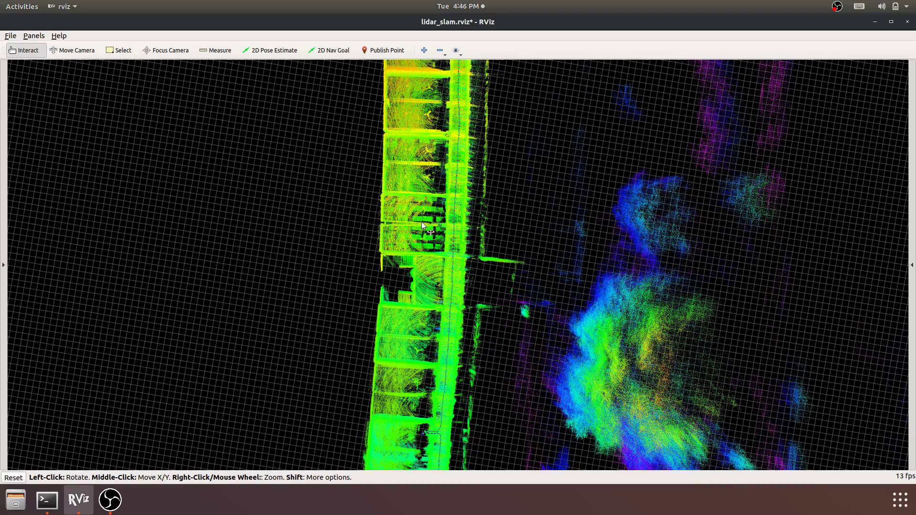
{"action": "scroll", "coordinate": [422, 221], "scroll_direction": "up", "scroll_amount": 4}
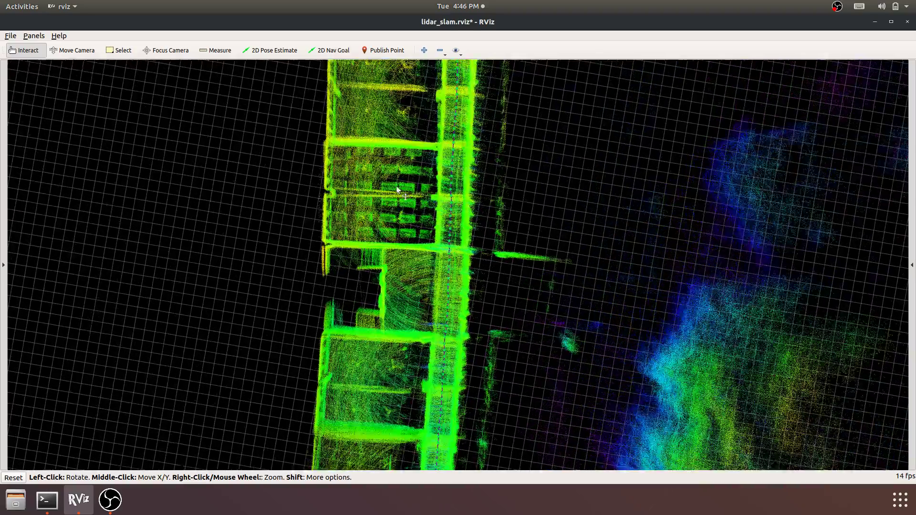